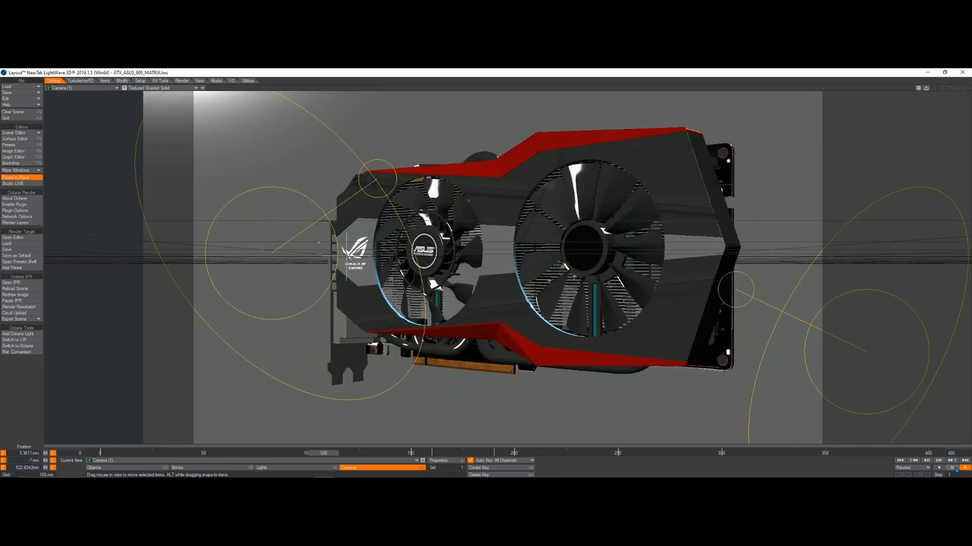
Stop the animation playback and park the timeline at frame 102.
click(952, 468)
drag(378, 454, 319, 453)
key(Right)
key(Left)
key(Left)
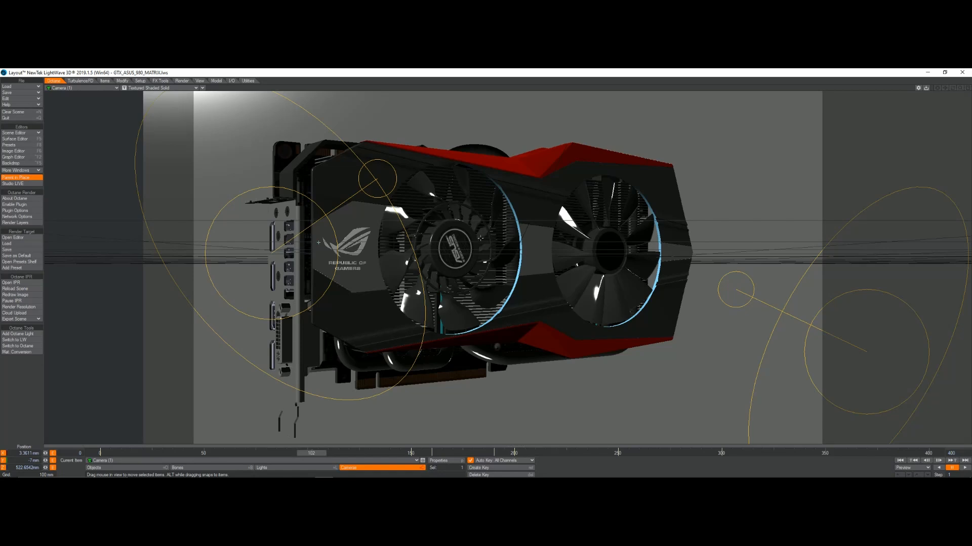
Open the node graph of the LIGHT_FRONT_BLUE surface and rearrange its Principled BSDF, Diffuse Material, Texture Emission and GaussianSpectrum nodes.
click(15, 139)
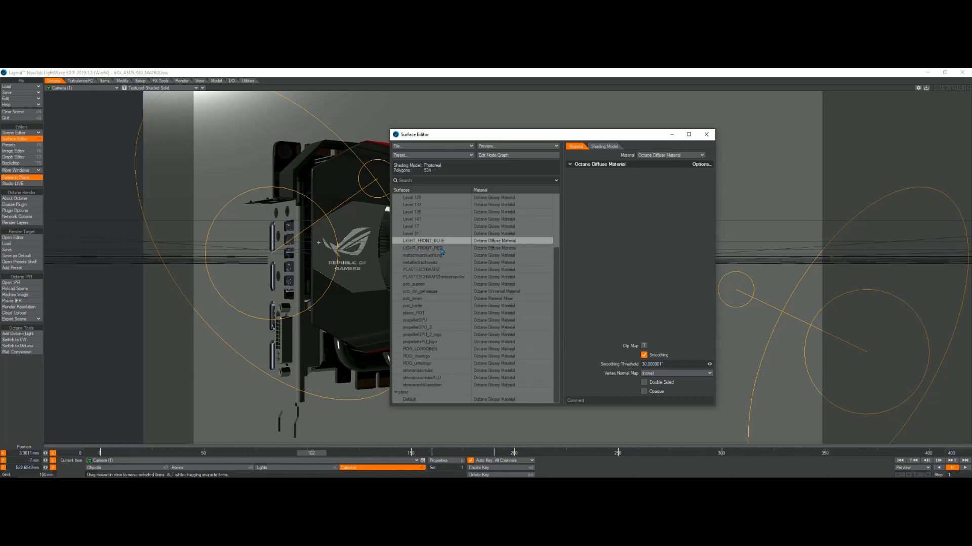
click(517, 155)
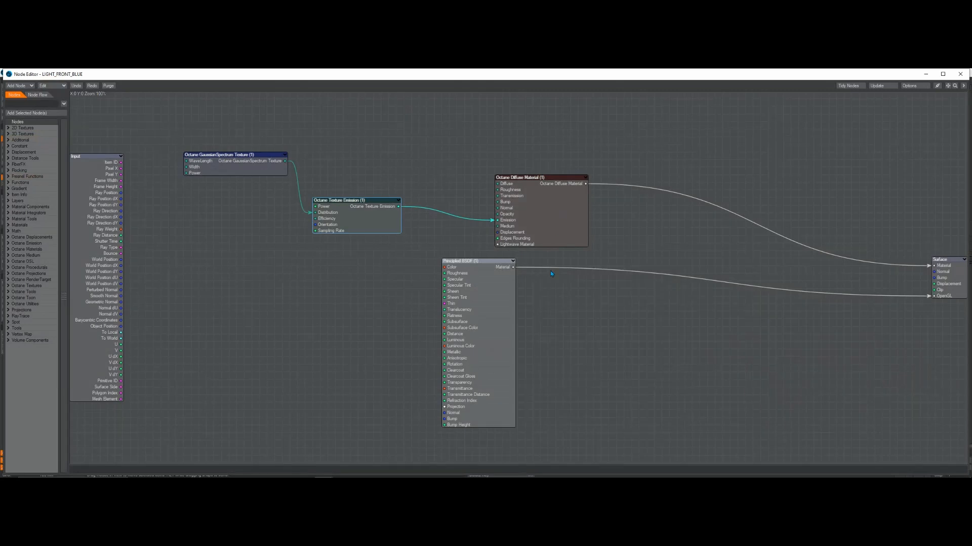
drag(489, 305, 643, 317)
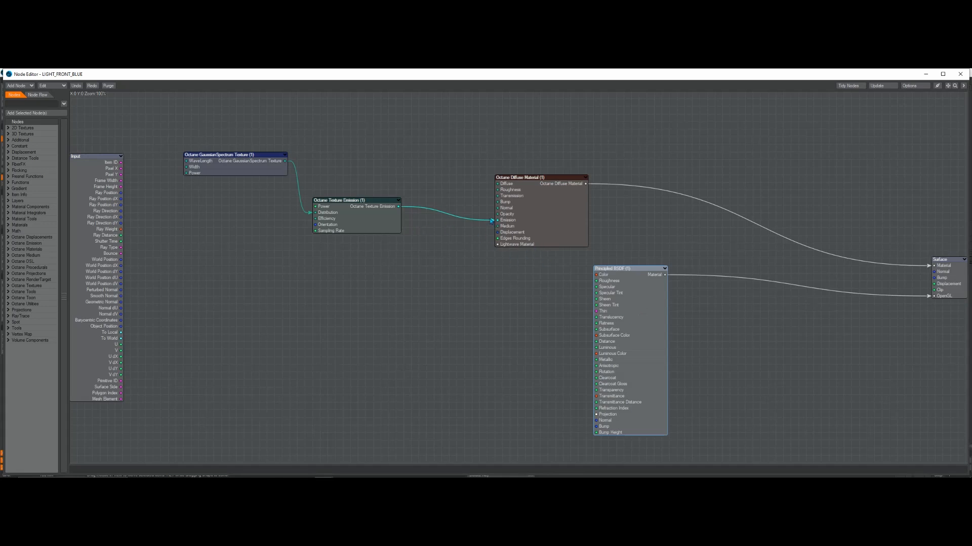
drag(545, 211, 523, 213)
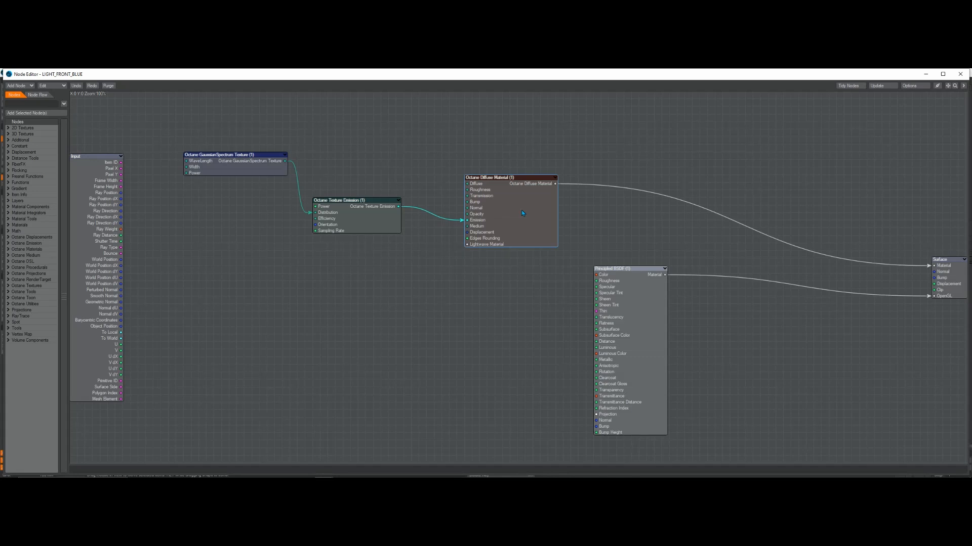
mouse_move(383, 225)
mouse_down()
mouse_move(384, 249)
mouse_move(385, 223)
mouse_up()
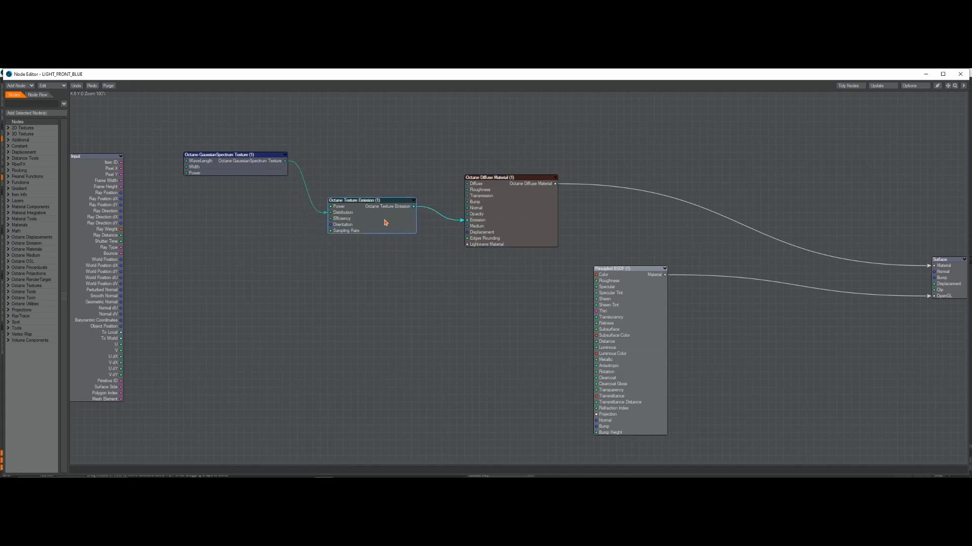
mouse_move(248, 173)
mouse_down()
mouse_move(249, 219)
mouse_move(272, 188)
mouse_move(255, 188)
mouse_up()
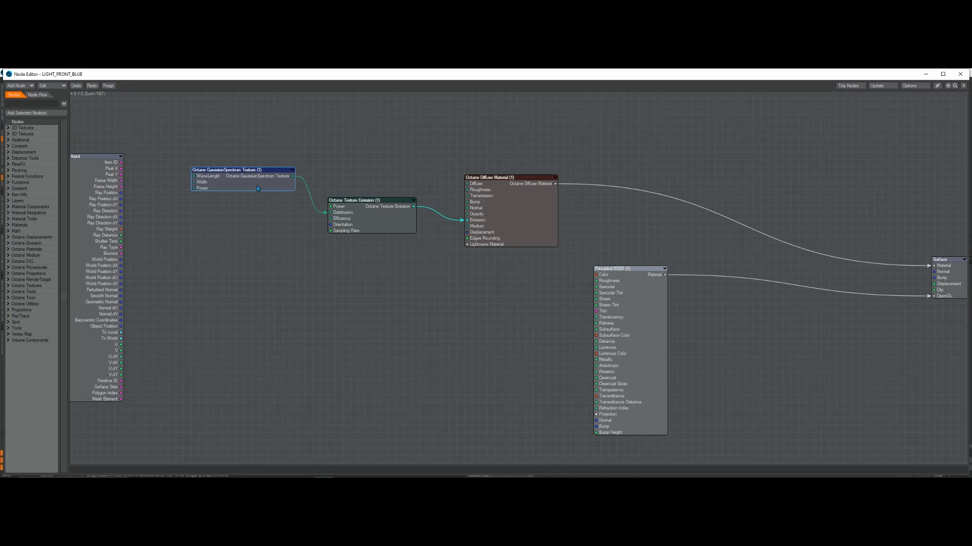
Examine the Octane GaussianSpectrum Texture node's settings and the animation curve of its wavelength.
double_click(256, 185)
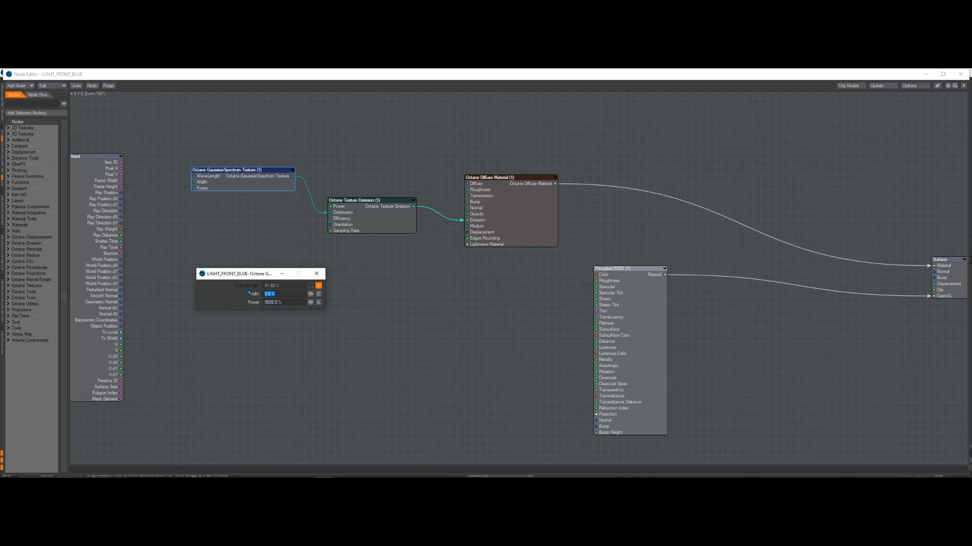
click(319, 286)
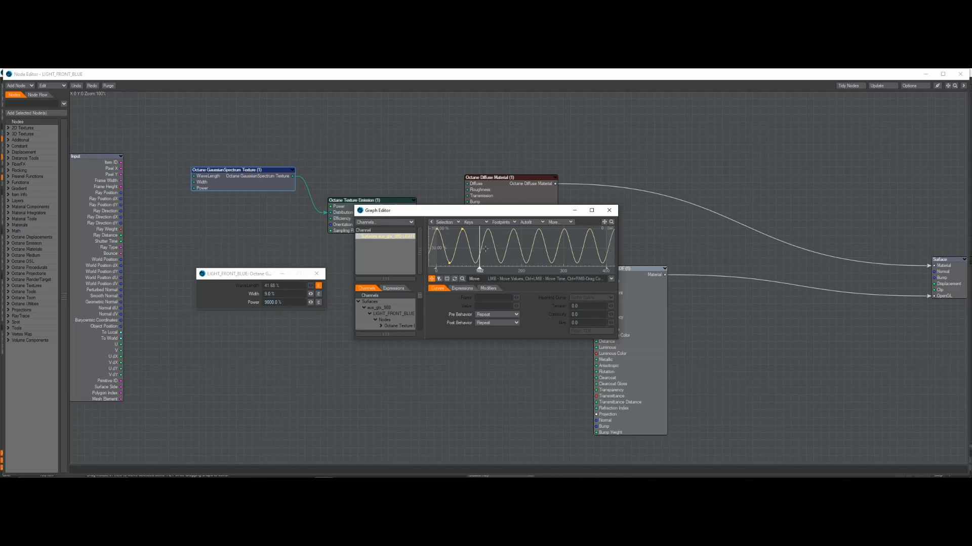
click(614, 212)
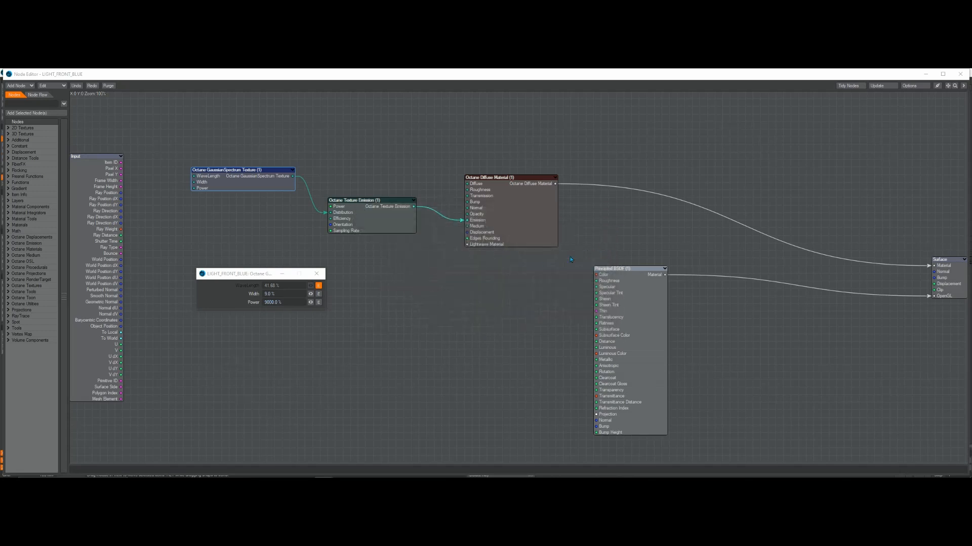
click(321, 274)
Examine the Octane Texture Emission node's power curve, and close the node graph and surface settings.
double_click(384, 222)
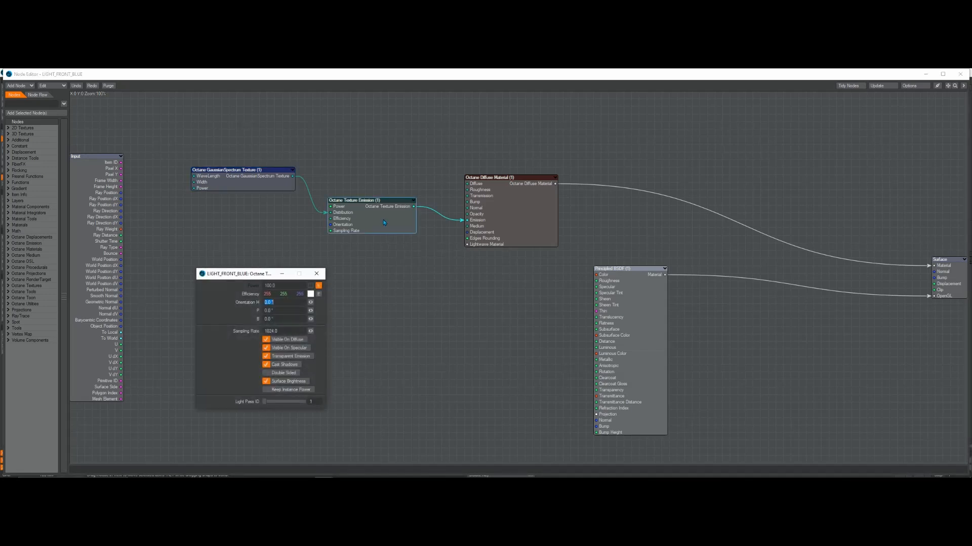
click(318, 286)
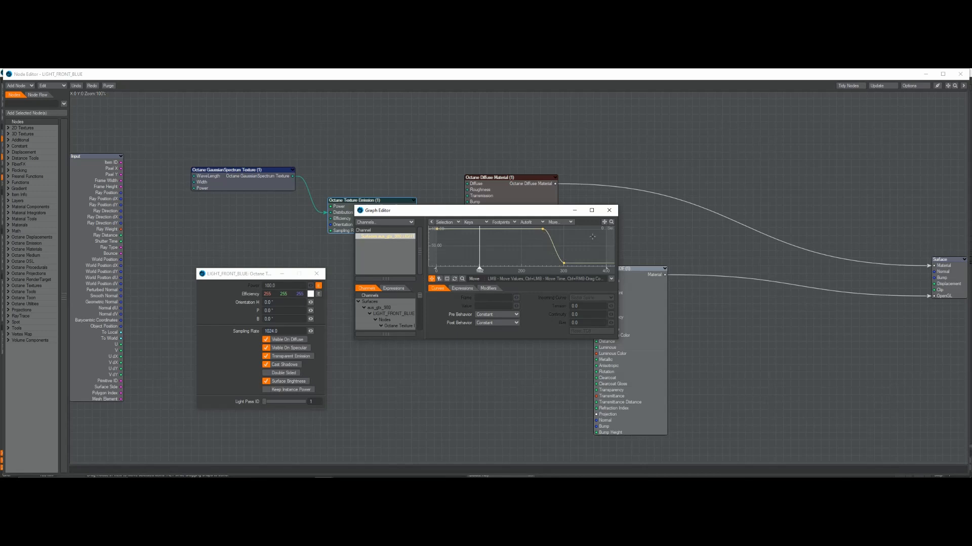
click(609, 210)
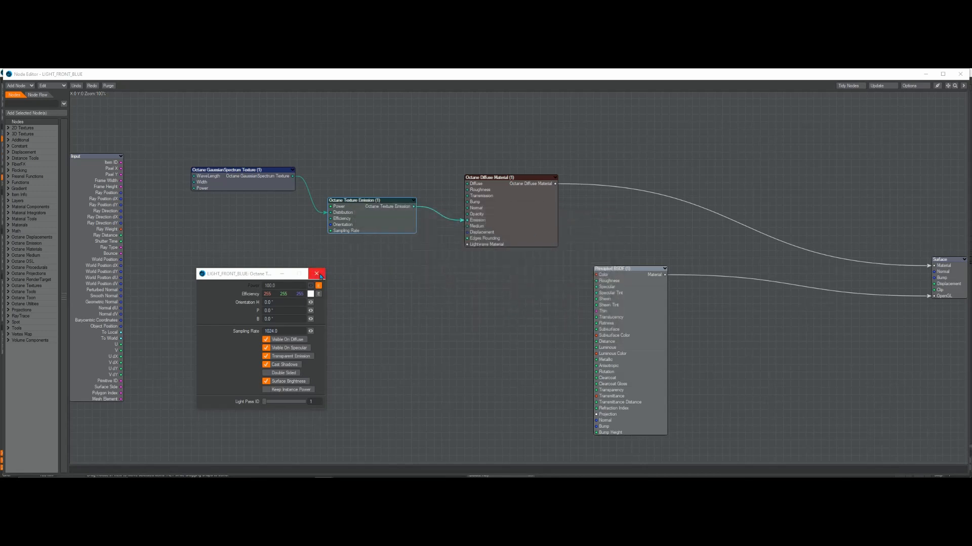
click(317, 274)
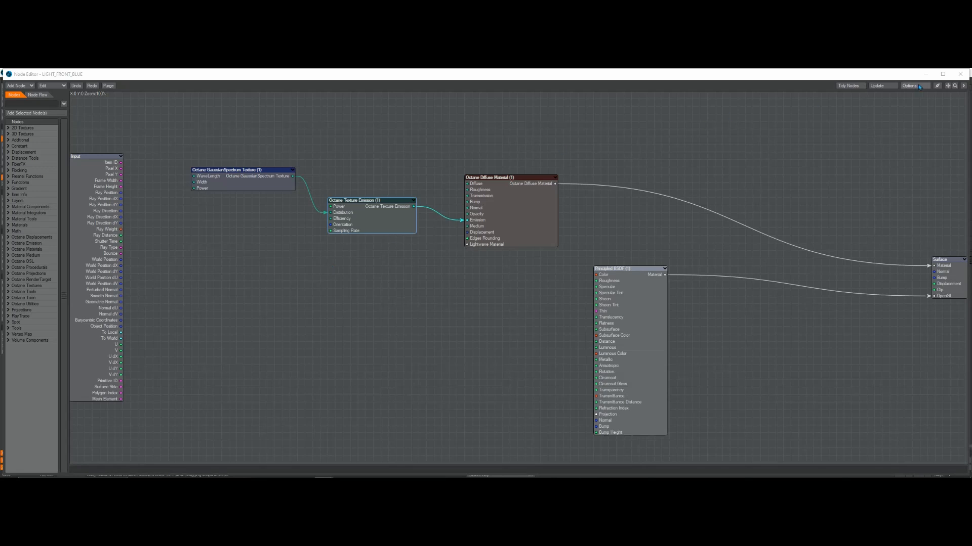
click(960, 73)
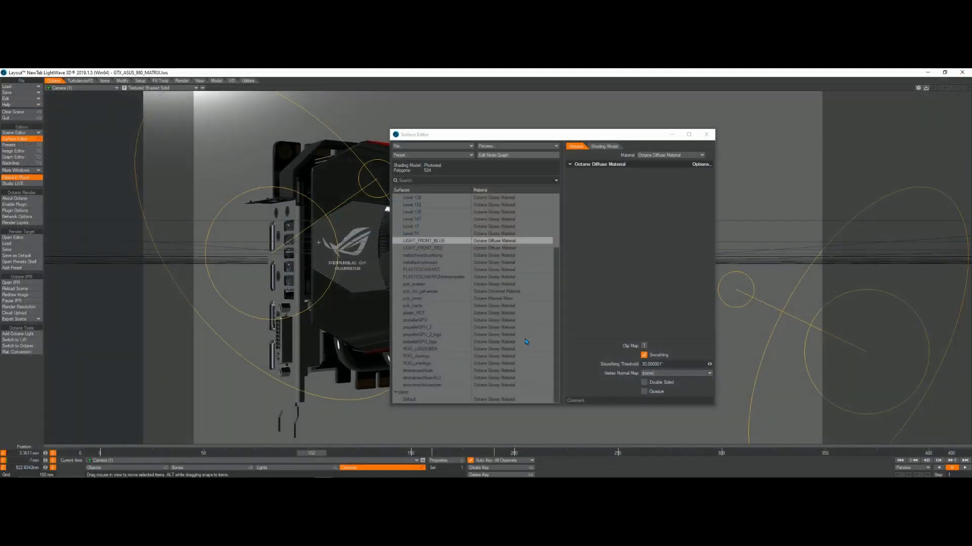
click(706, 136)
Scrub through the animation to frame 100 and preview that frame in the Octane IPR.
drag(310, 454, 649, 453)
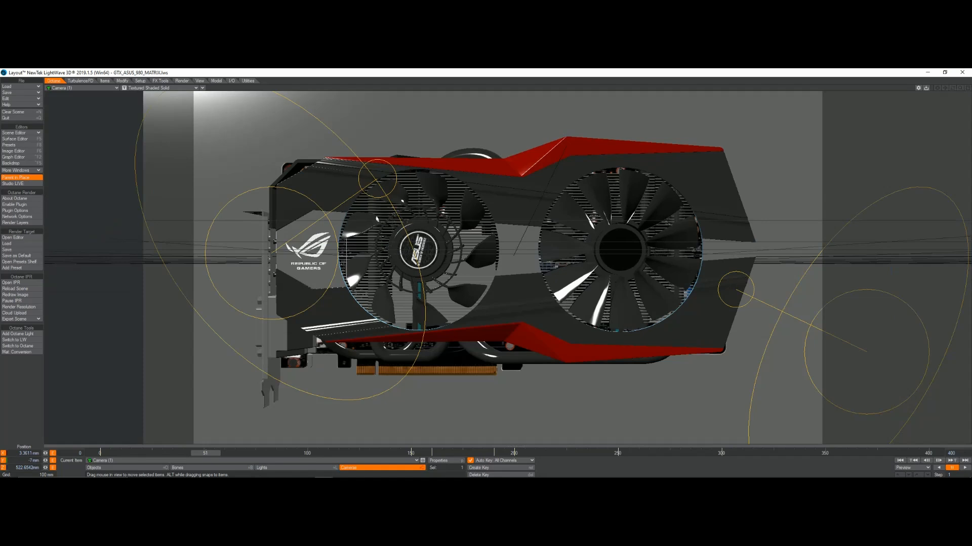
mouse_move(205, 453)
mouse_down()
mouse_move(100, 453)
mouse_move(222, 453)
mouse_up()
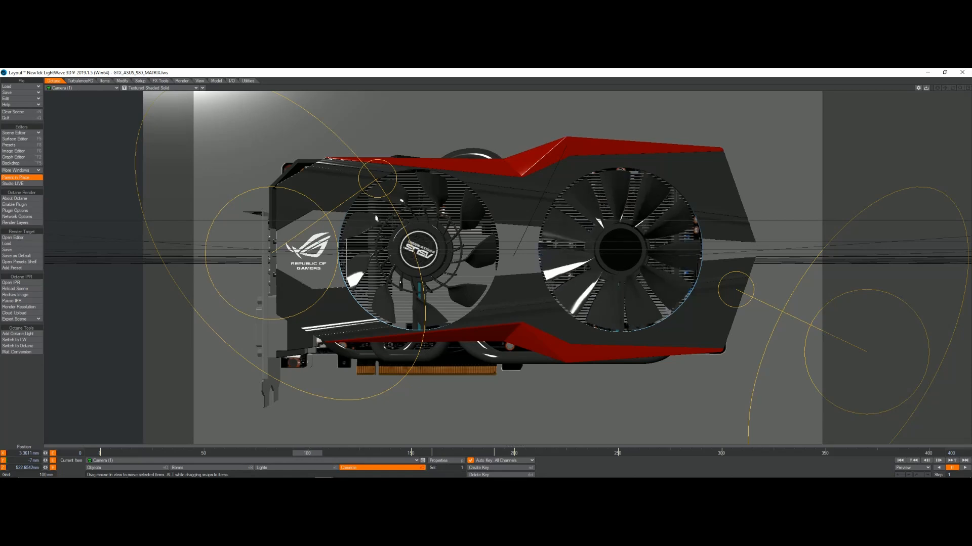
click(32, 282)
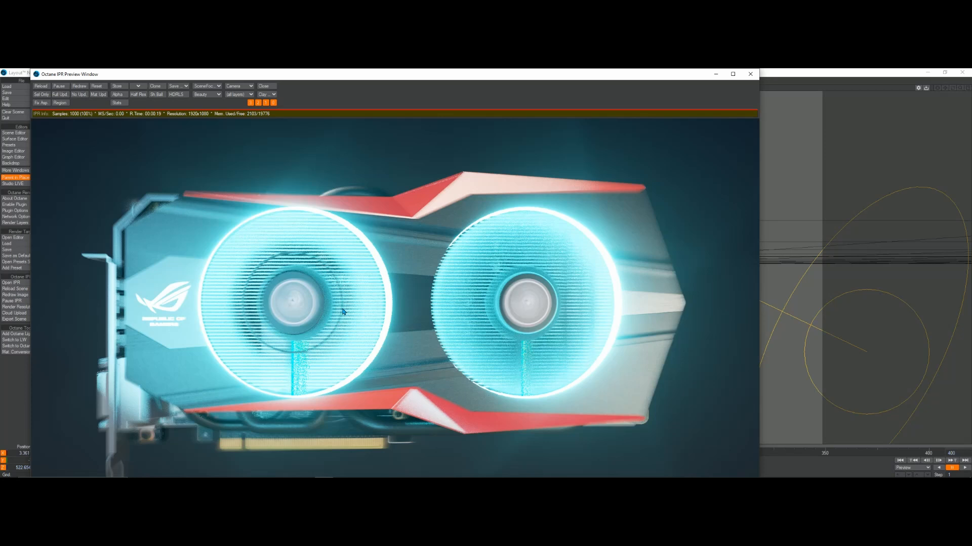
click(751, 74)
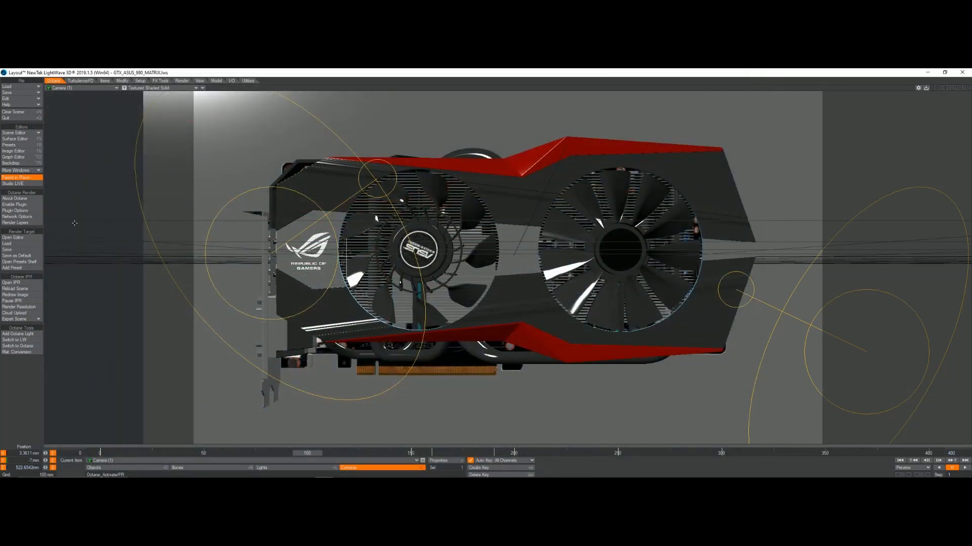
Open the Octane RenderTarget node's settings and examine its motion blur options and step counts.
click(13, 237)
drag(467, 330, 469, 383)
click(673, 351)
double_click(711, 325)
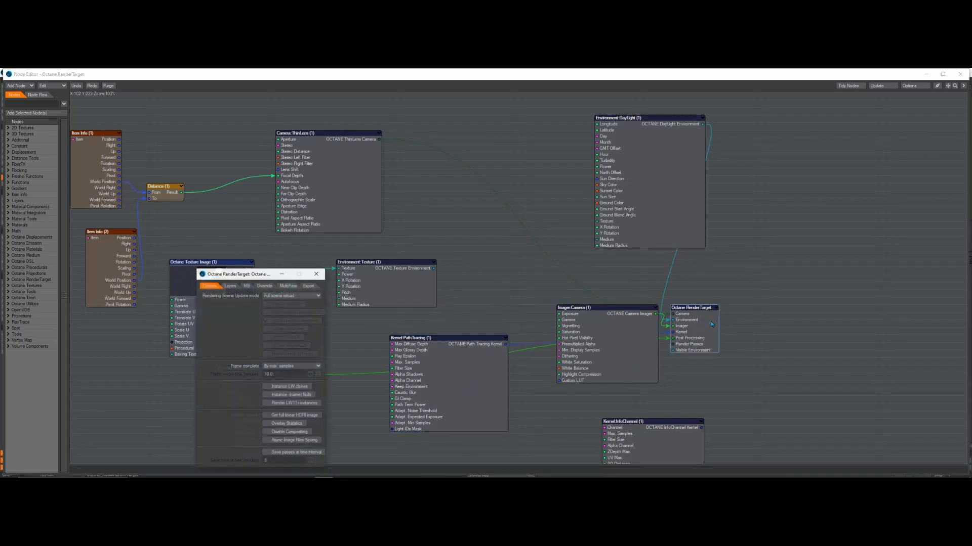
drag(247, 273, 383, 159)
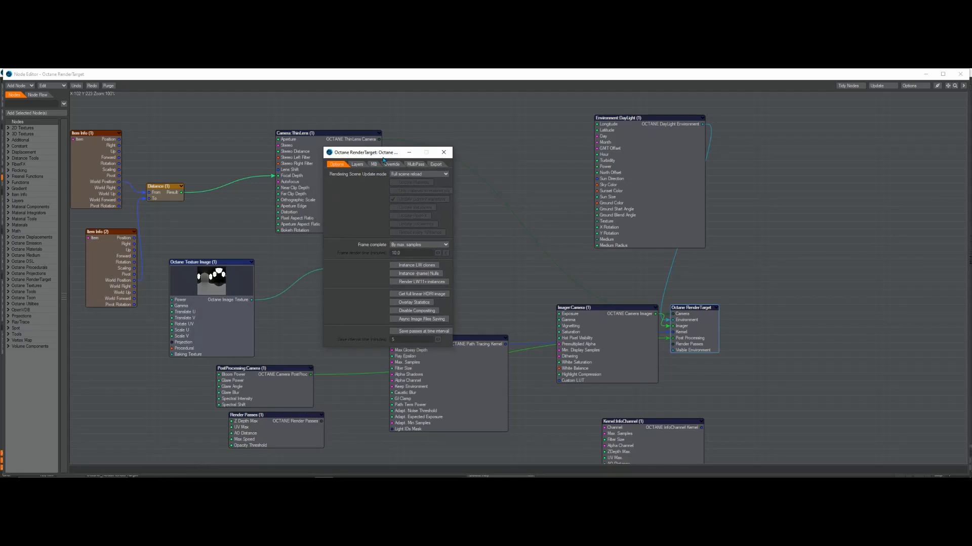
click(374, 165)
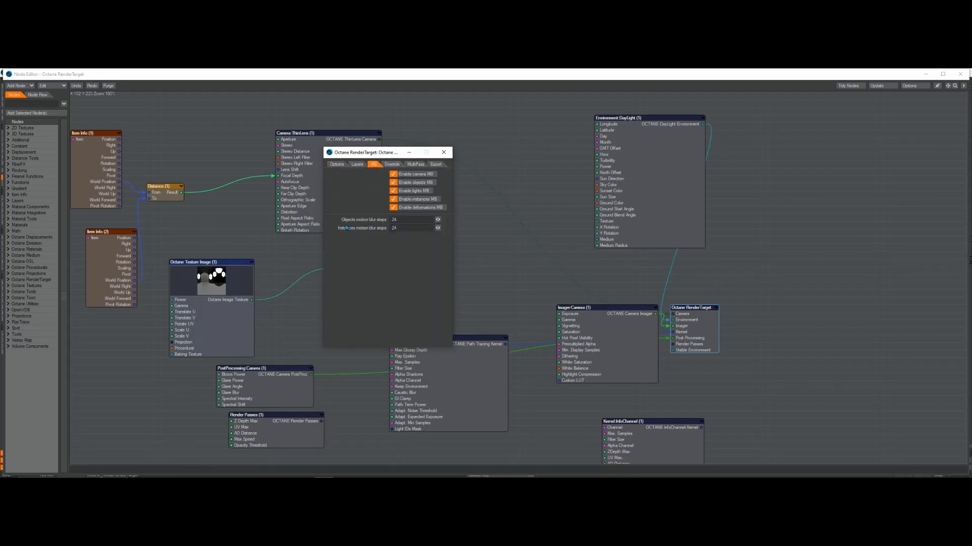
click(406, 220)
Try the Update scene mode for the rendering scene update, restore Full scene reload, and close the render target.
click(337, 164)
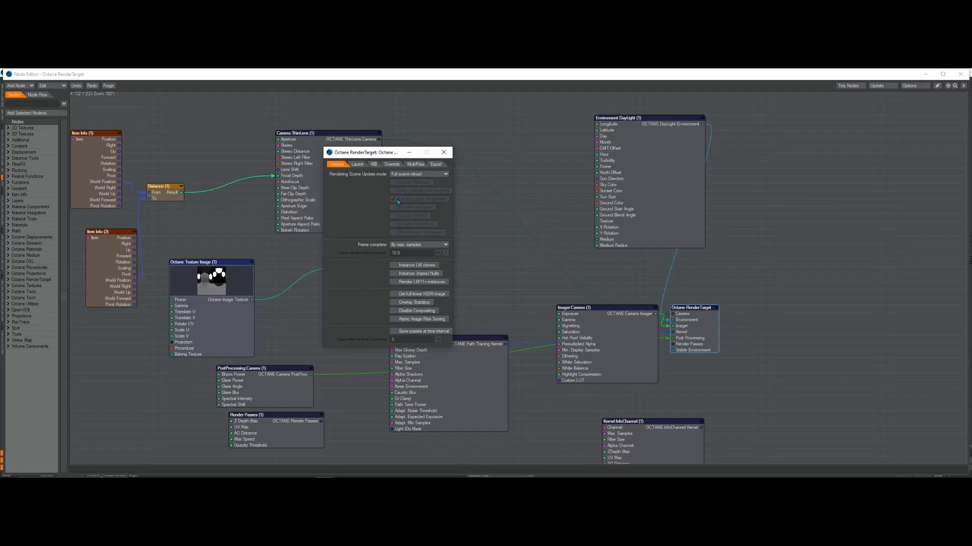
click(435, 174)
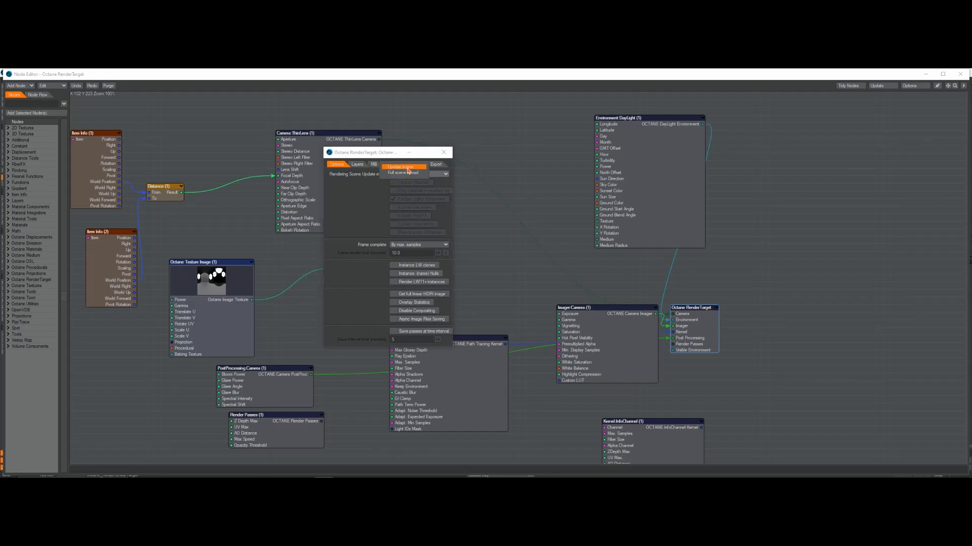
click(408, 169)
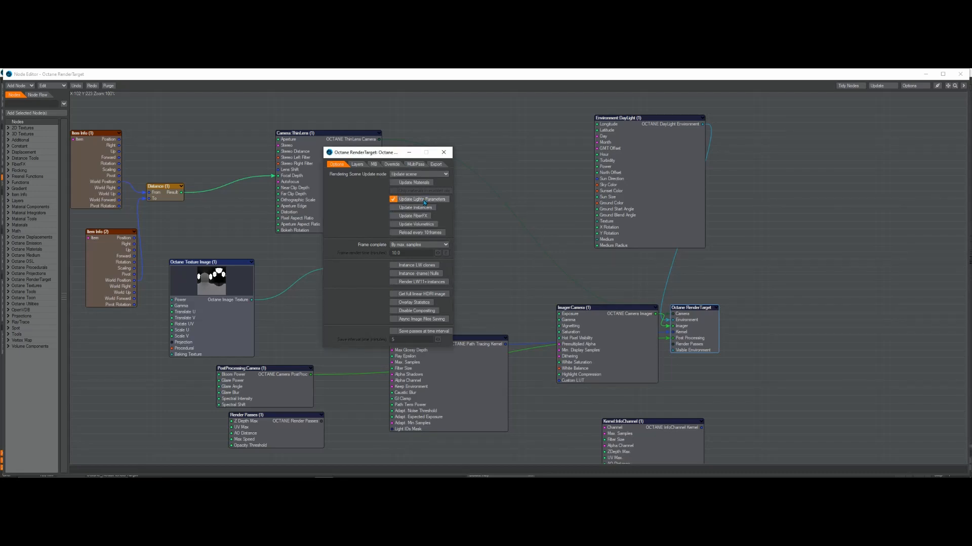
click(413, 176)
click(413, 183)
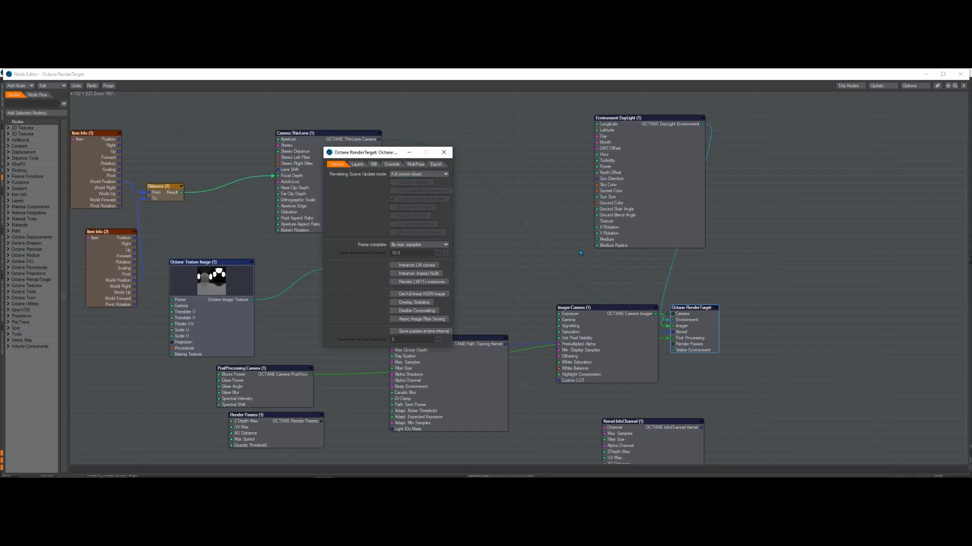
click(960, 74)
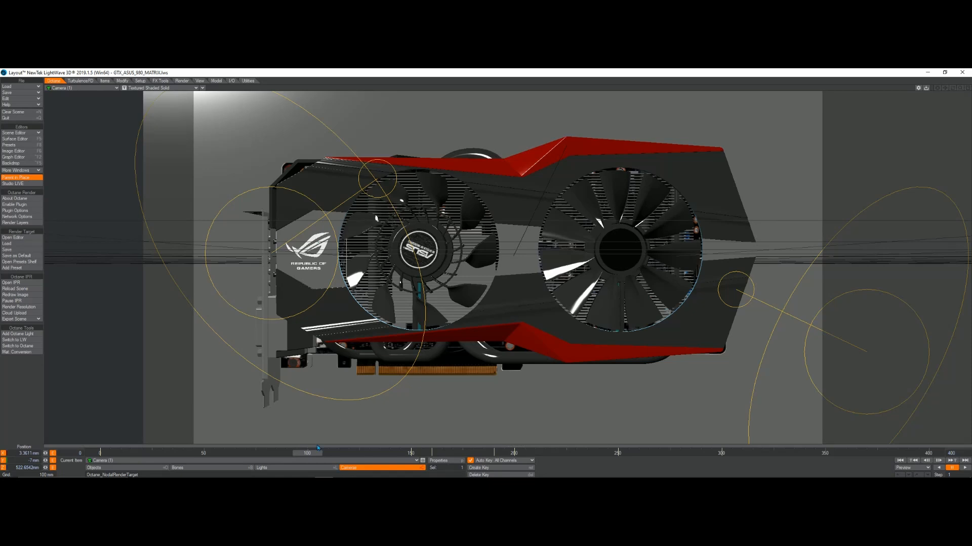
Scrub to a late part of the animation and open the properties of the FRONTSIDE (2) light.
drag(305, 456, 717, 453)
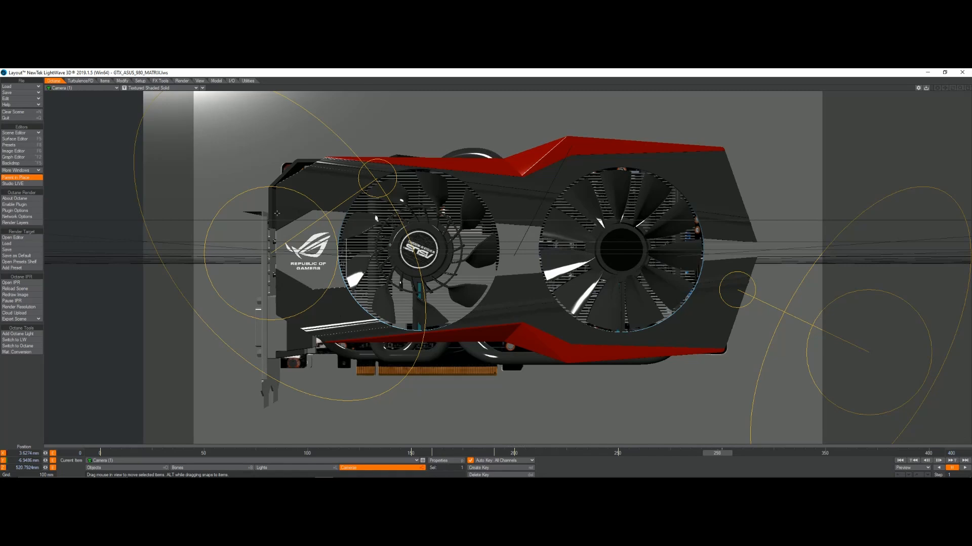
click(290, 468)
click(439, 461)
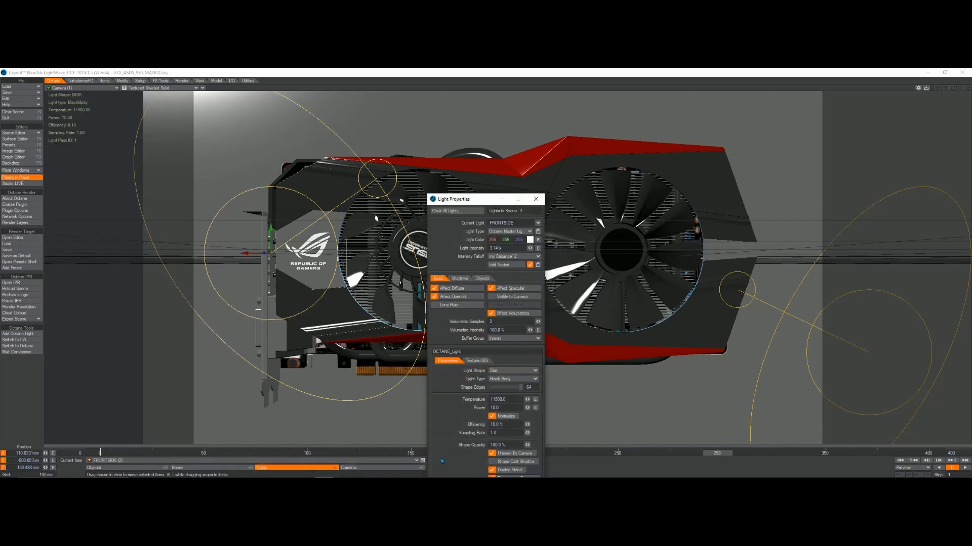
drag(461, 204, 467, 144)
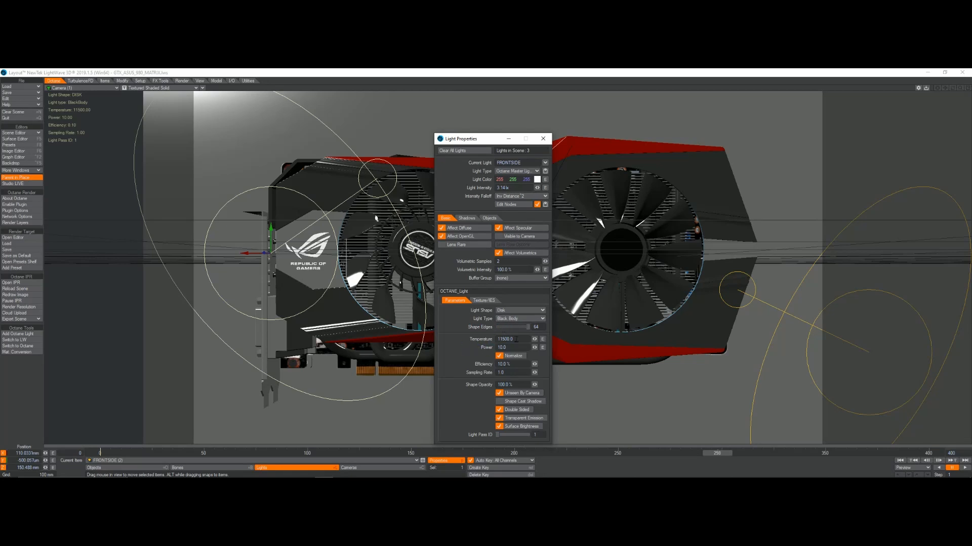
Compare the light type and black body temperature of the FRONTSIDE (1) and FRONTSIDE (2) lights.
click(534, 173)
click(540, 162)
click(545, 162)
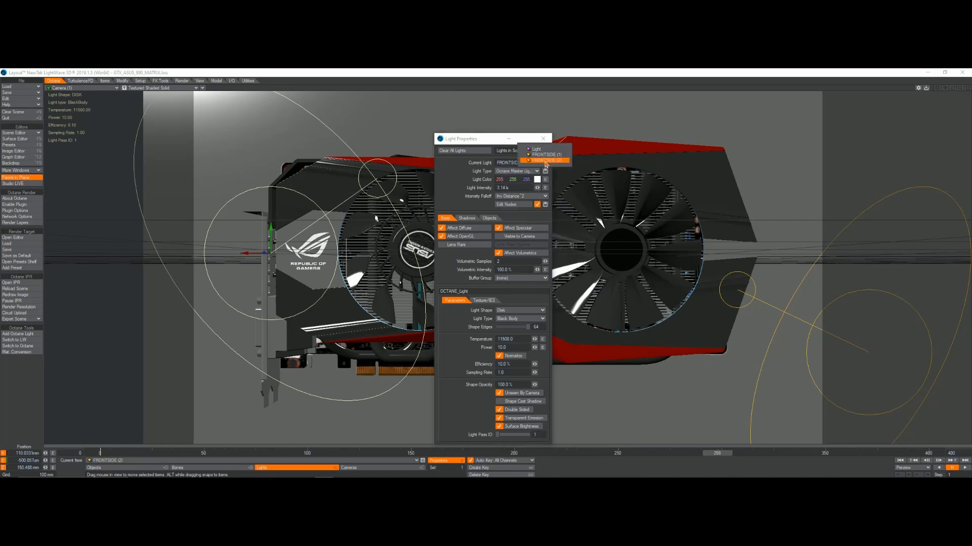
click(546, 156)
click(514, 339)
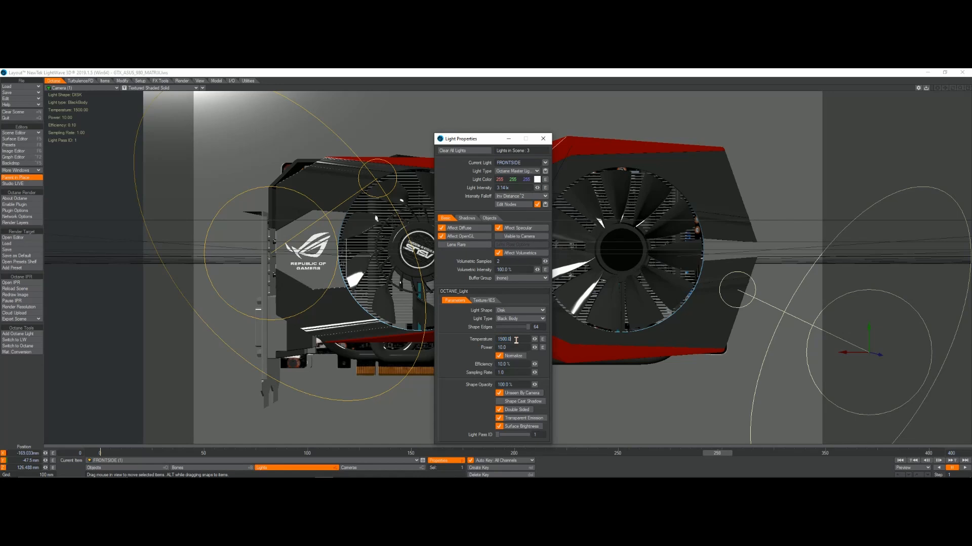
click(514, 340)
click(548, 168)
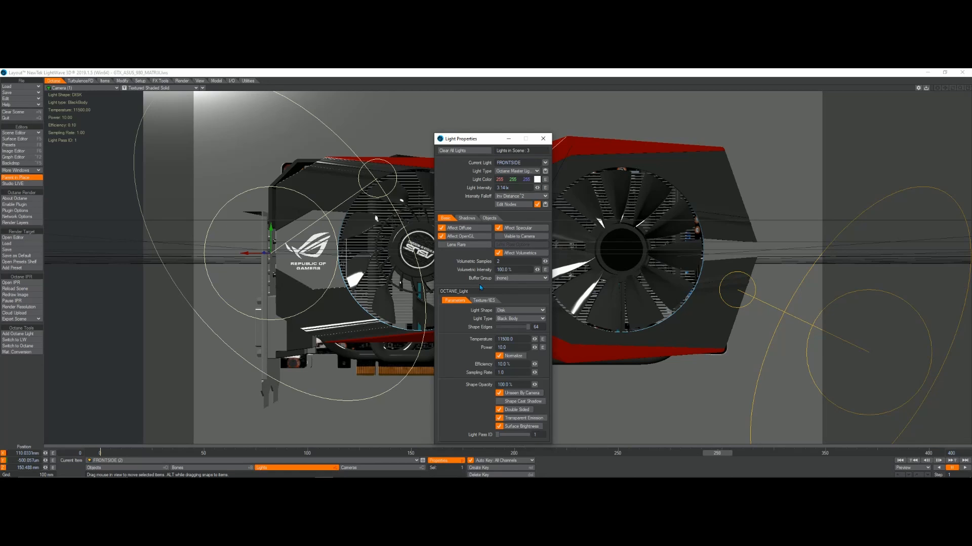
Reposition the render target's Environment DayLight node and examine its sun and sky settings.
click(36, 238)
drag(614, 203, 501, 212)
double_click(507, 199)
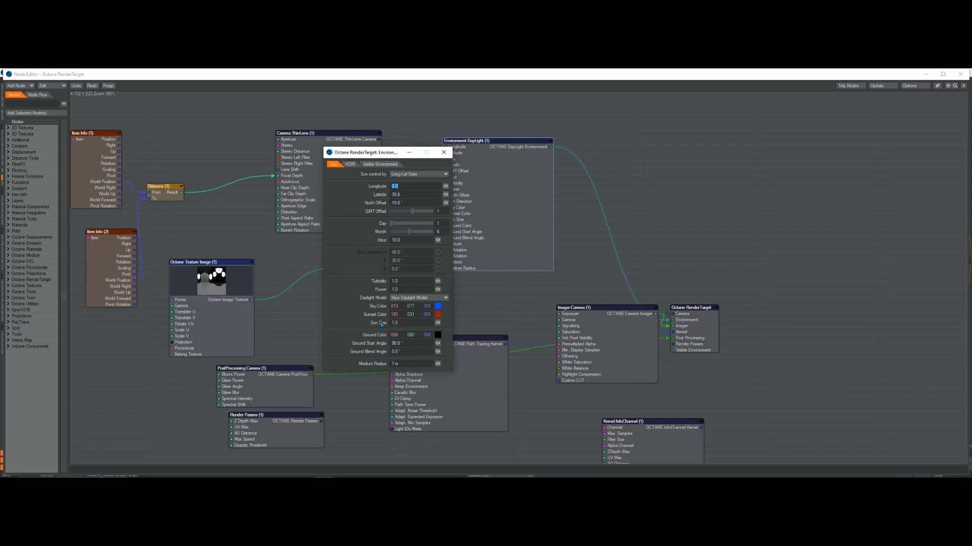
click(959, 74)
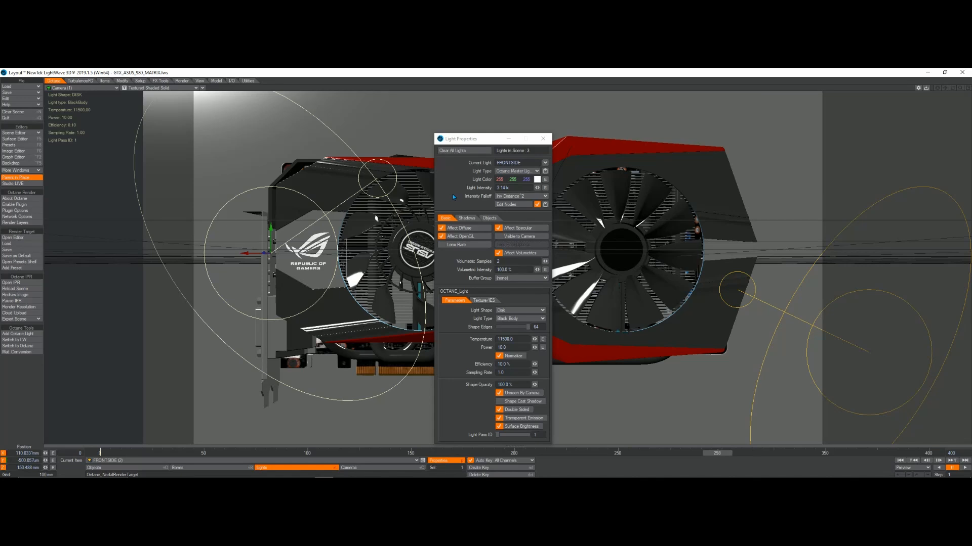
Close the light properties and open the node graph of the LIGHT_FRONT_BLUE surface.
click(543, 139)
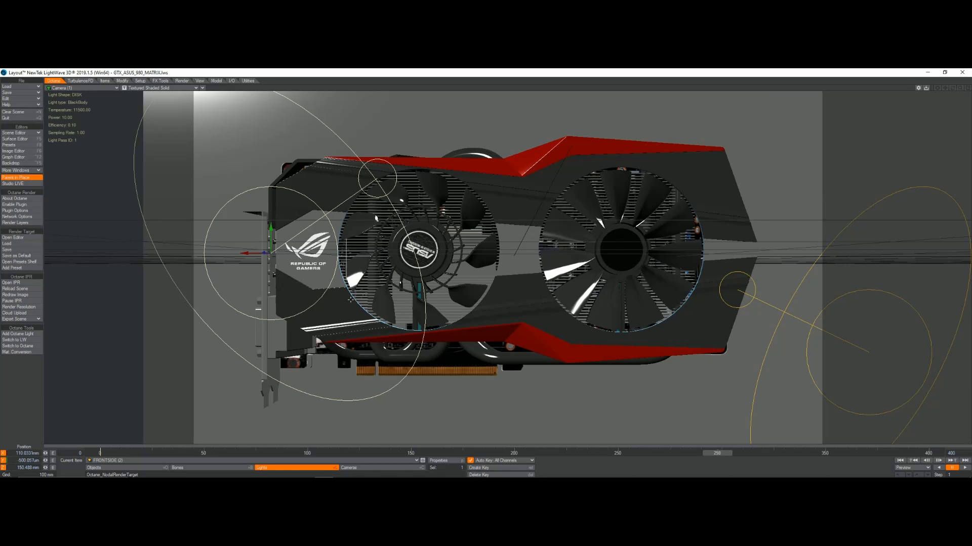
click(29, 138)
click(509, 156)
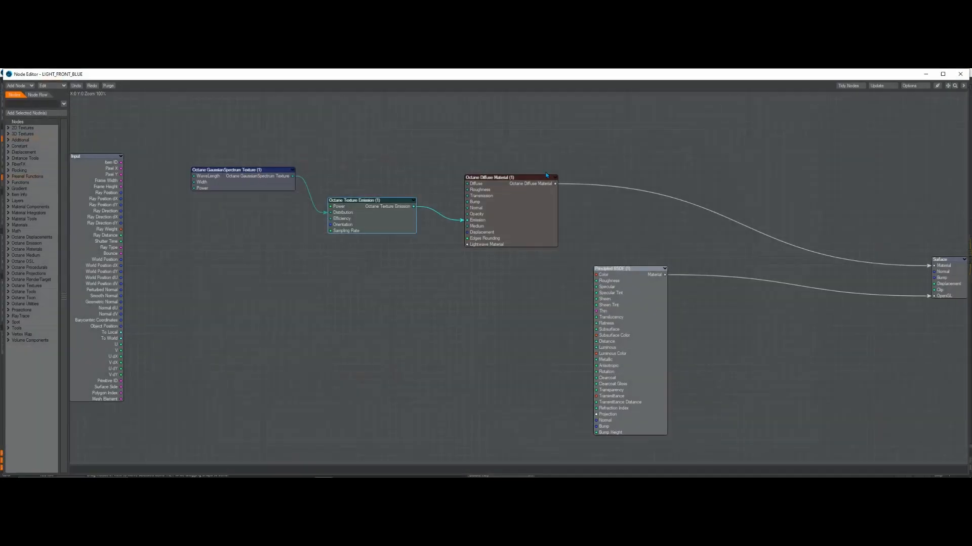
Open the settings of the Octane Texture Emission node and examine its sampling rate.
double_click(406, 222)
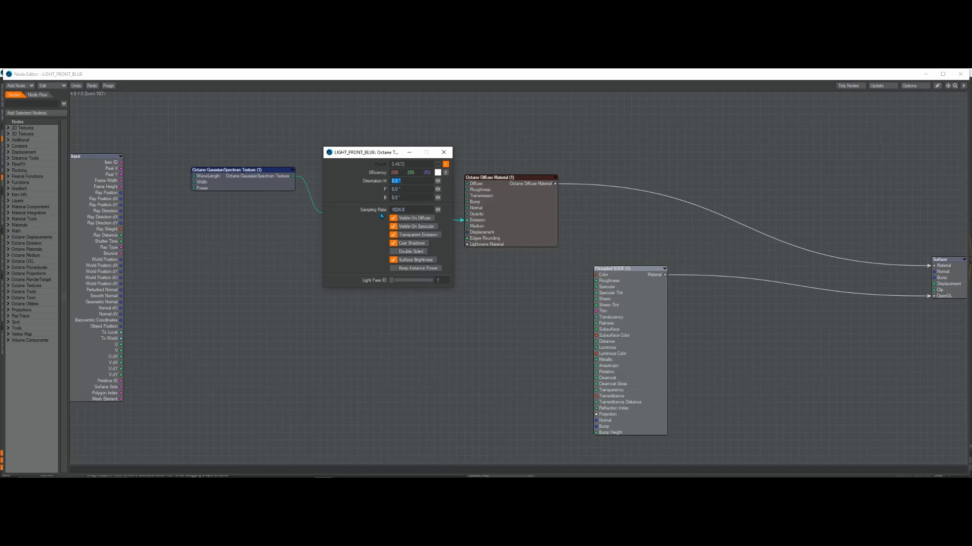
click(399, 210)
drag(416, 209, 375, 210)
click(413, 211)
drag(412, 210, 377, 211)
click(437, 173)
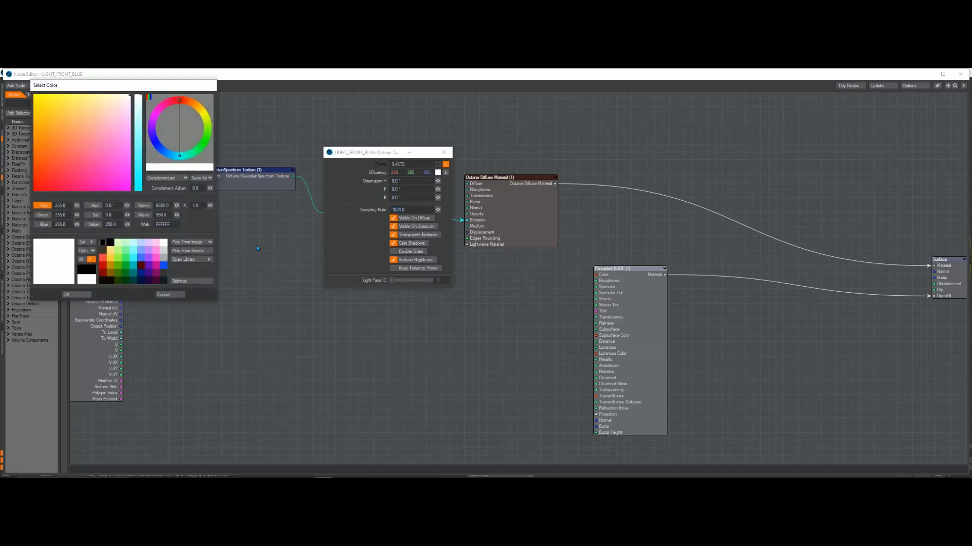
click(165, 273)
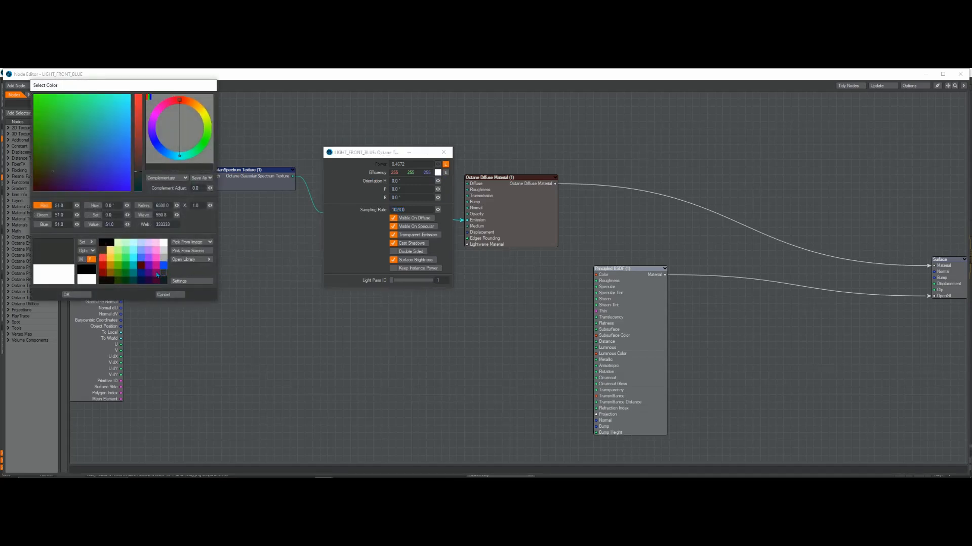
click(170, 295)
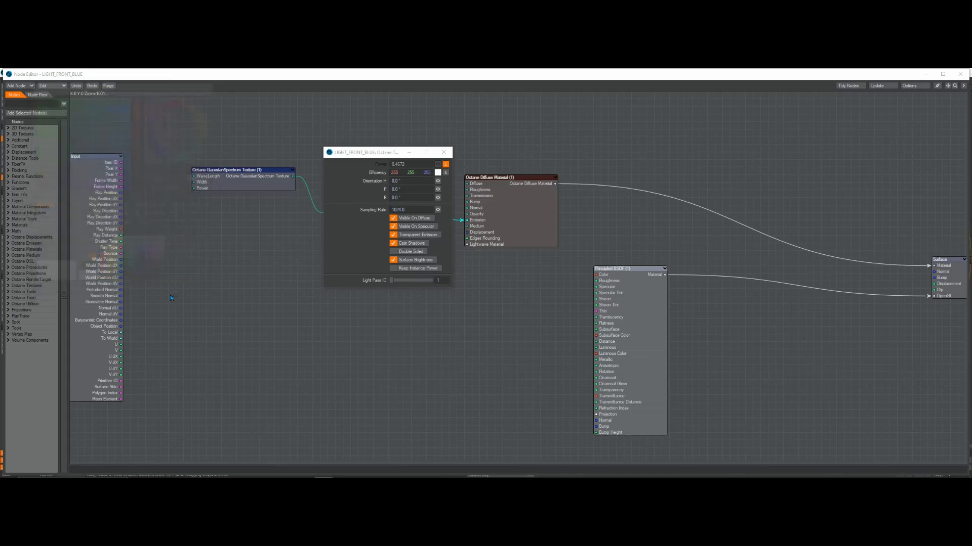
Close the emission node settings and the surface editing windows, and scrub the animation back to about frame 108.
click(443, 151)
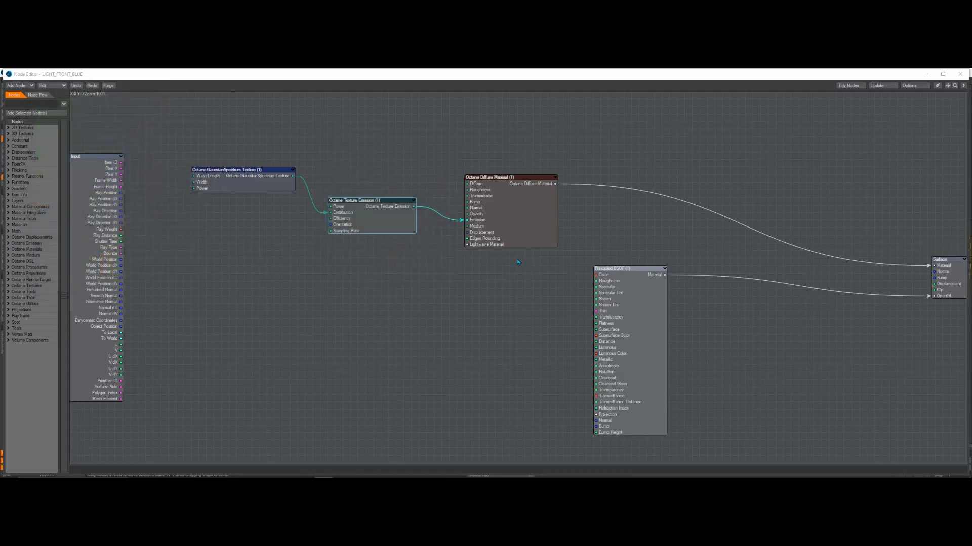
click(960, 73)
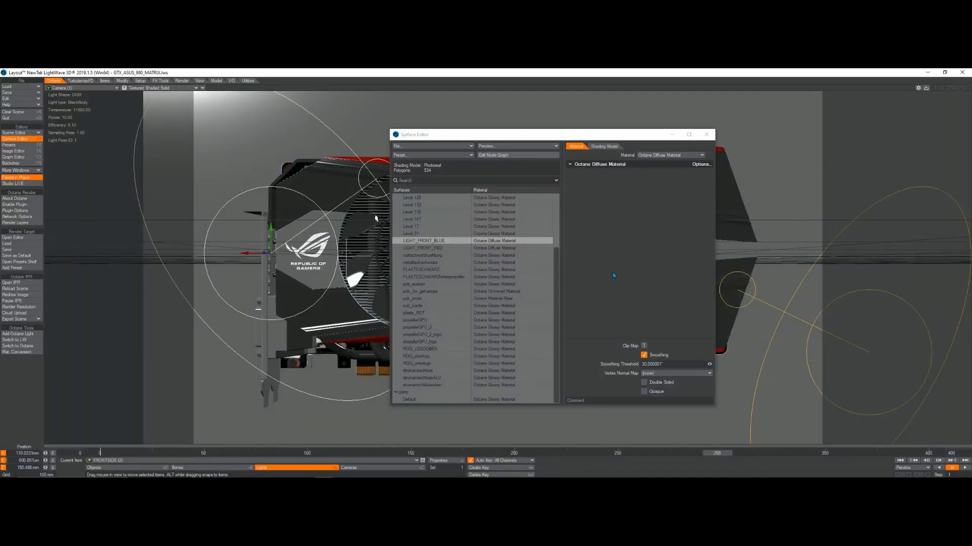
click(706, 134)
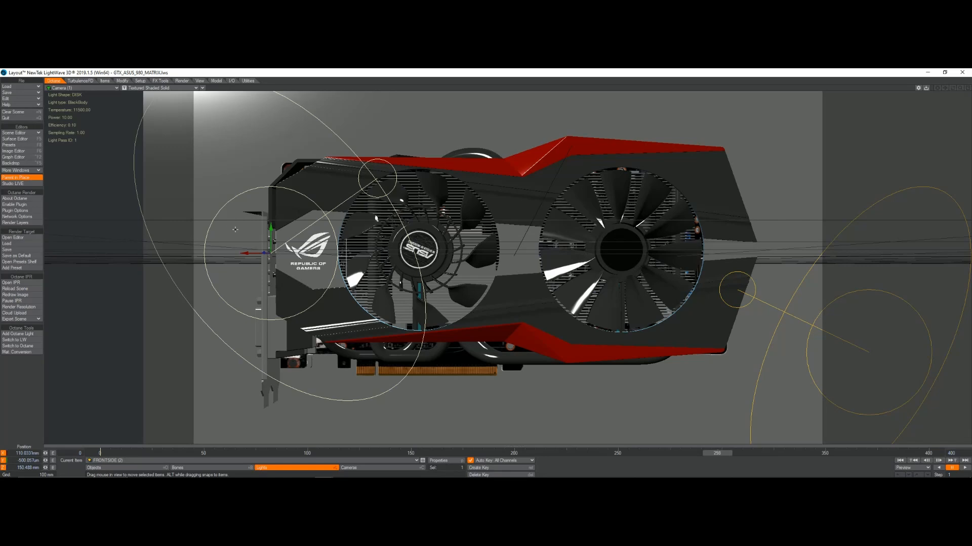
drag(711, 457, 409, 454)
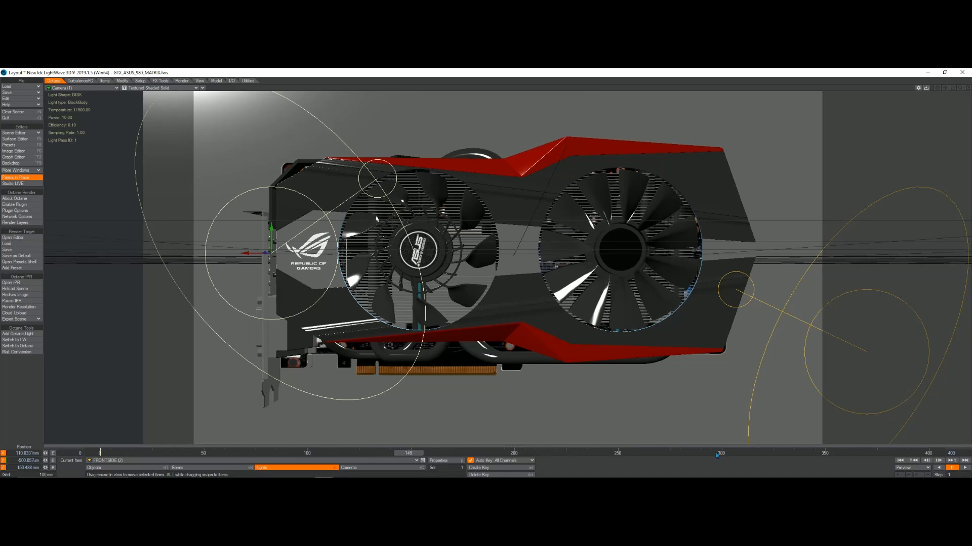
drag(407, 454, 323, 454)
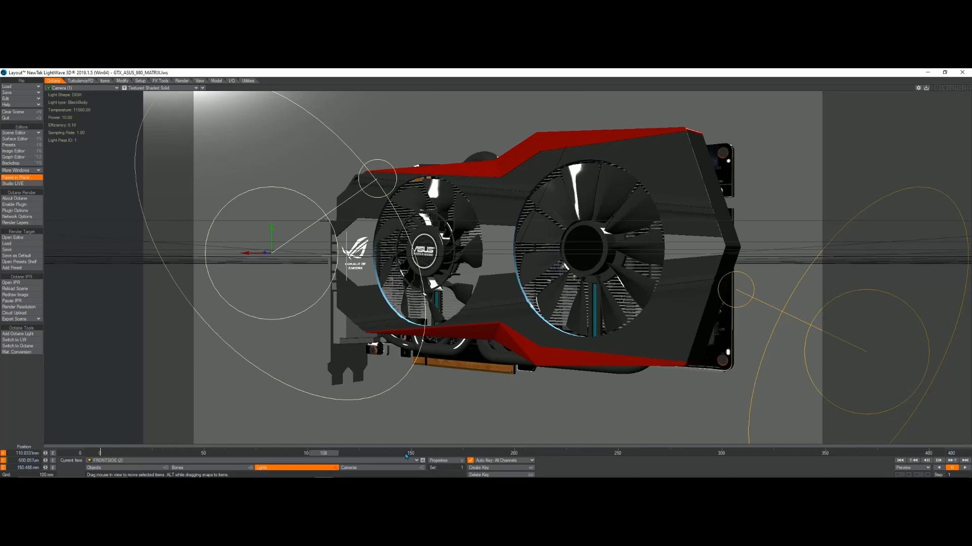